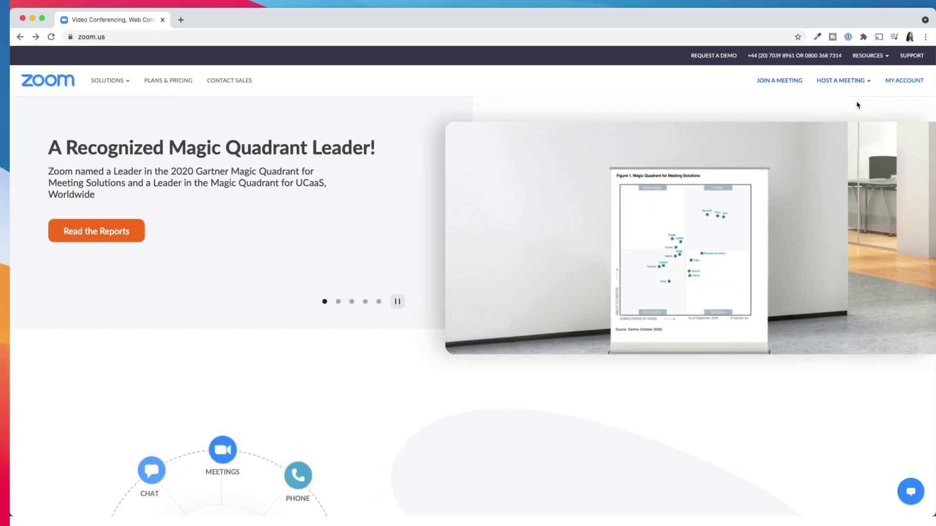
# Step: Turn on Breakout room in the In Meeting (Advanced) settings, allow pre-assigning when scheduling, and save
pyautogui.click(904, 81)
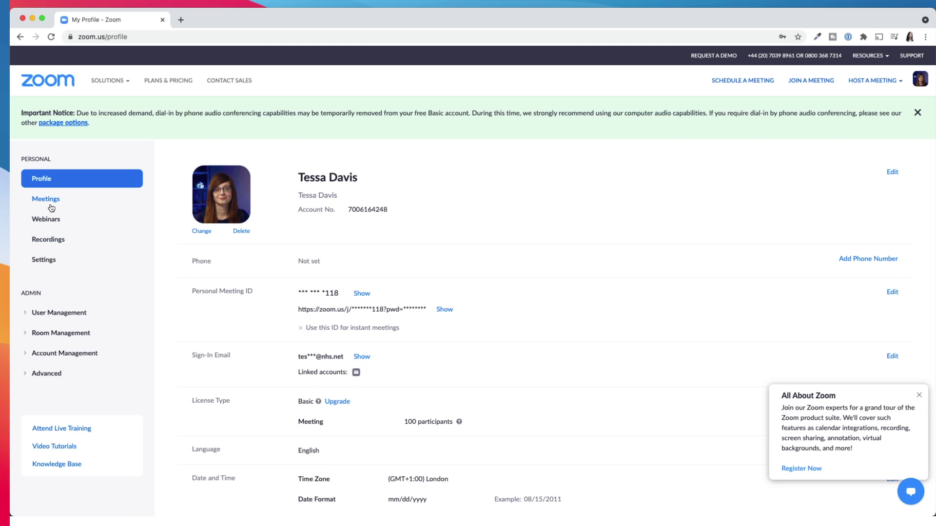
pyautogui.click(42, 262)
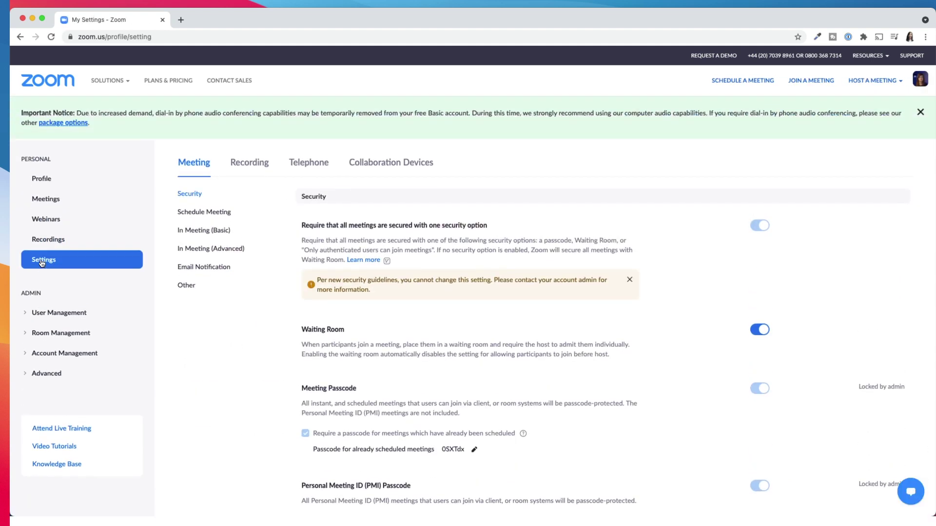
pyautogui.click(204, 254)
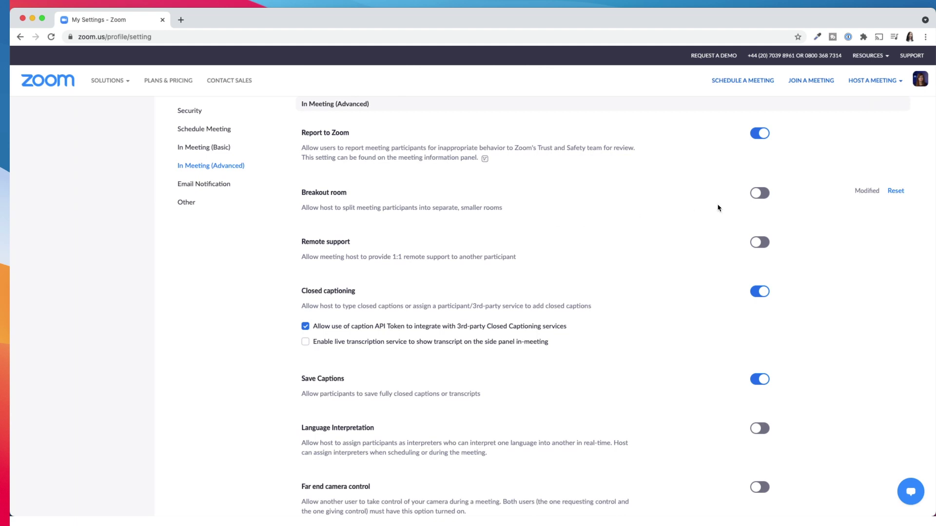
pyautogui.click(763, 196)
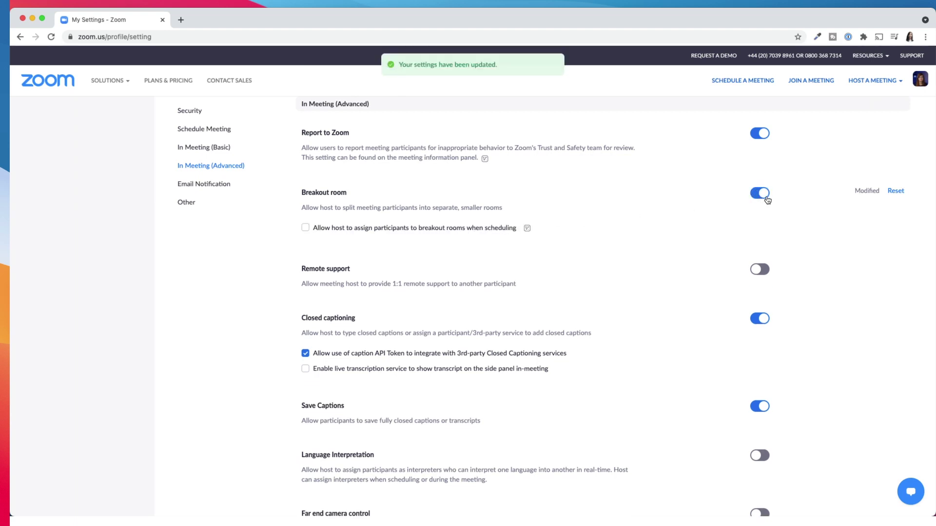
pyautogui.click(305, 228)
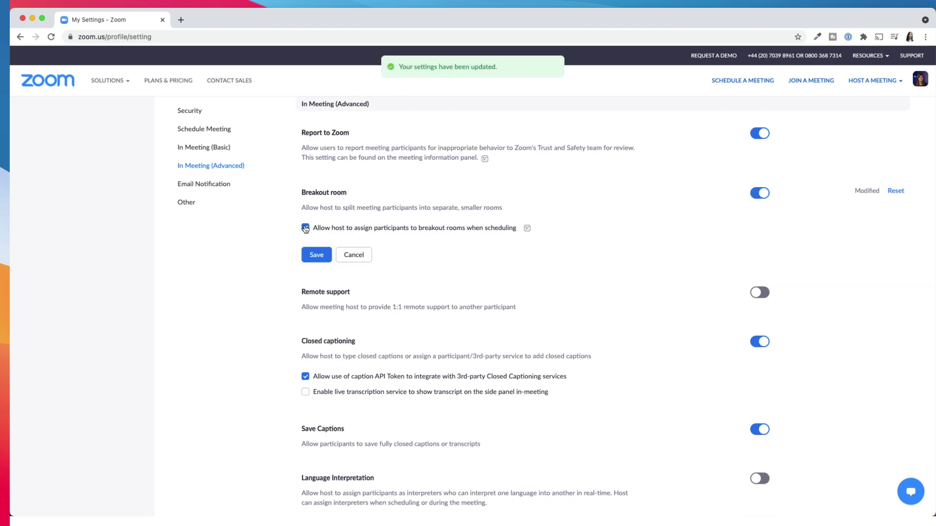
pyautogui.click(316, 255)
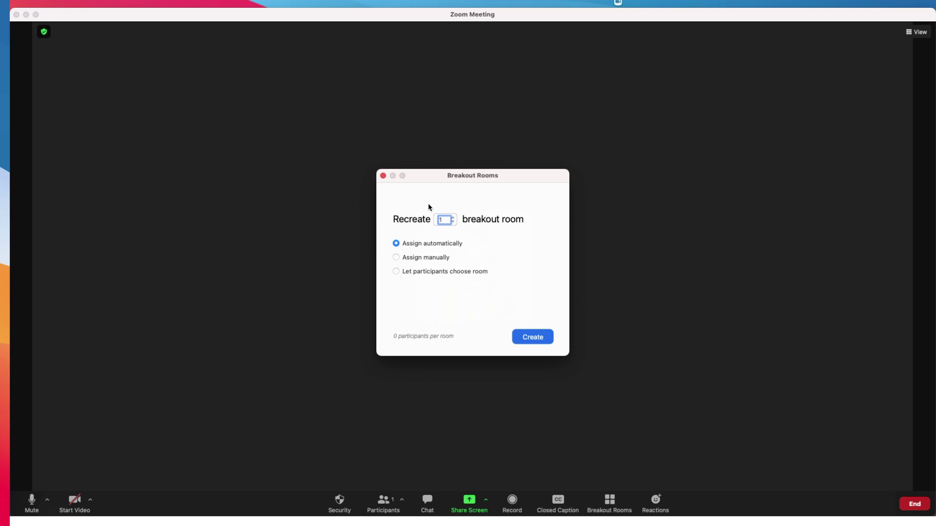
# Step: Create four breakout rooms with participants allowed to choose their own room
pyautogui.click(396, 259)
pyautogui.click(397, 272)
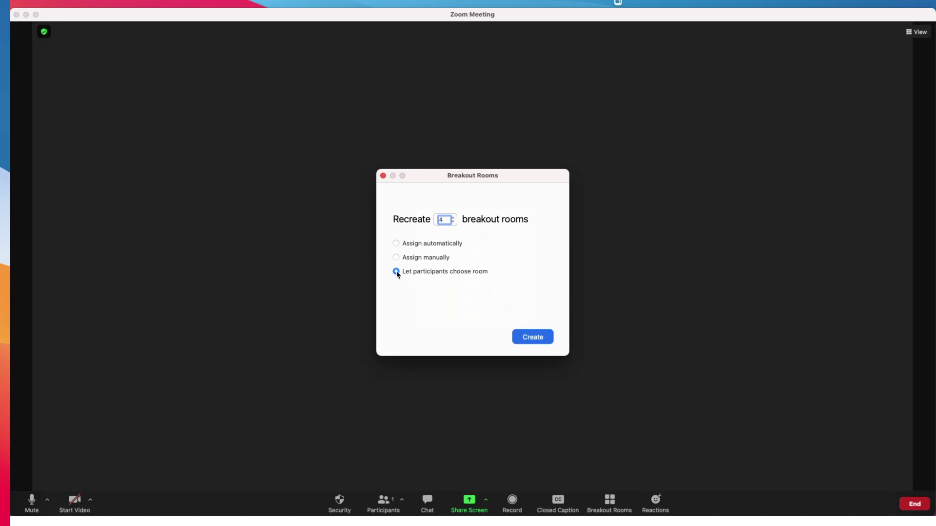
pyautogui.click(531, 341)
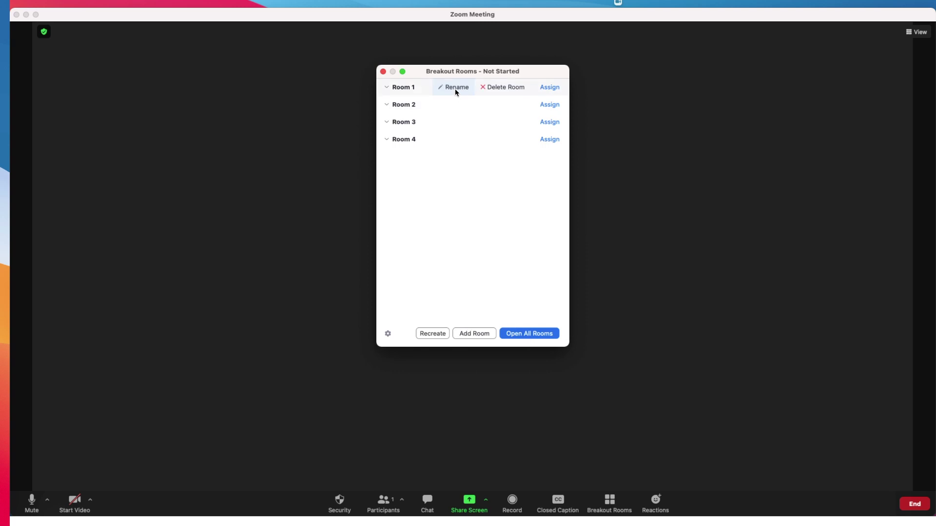
# Step: Rename Room 1 to 'Lumbar spine technique' and add a fifth room
pyautogui.click(456, 89)
pyautogui.write('Lumbar')
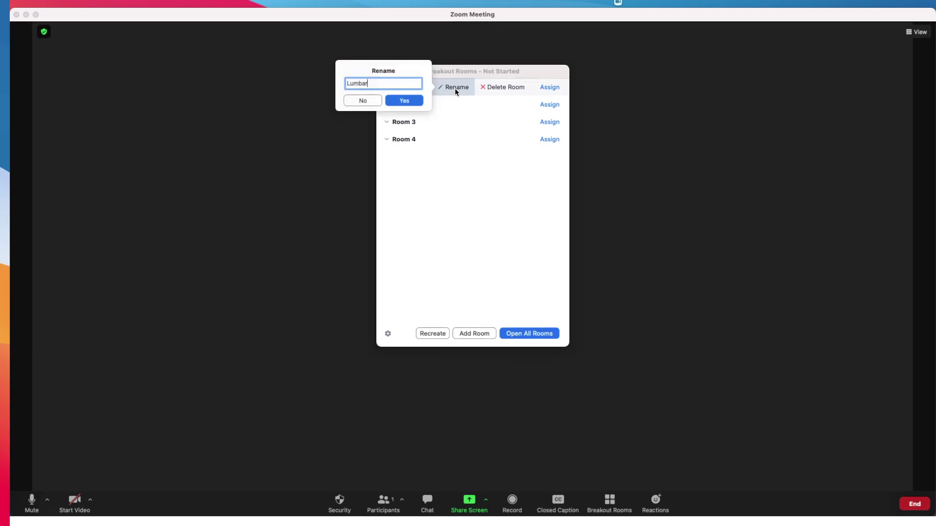
pyautogui.write(' spine technique')
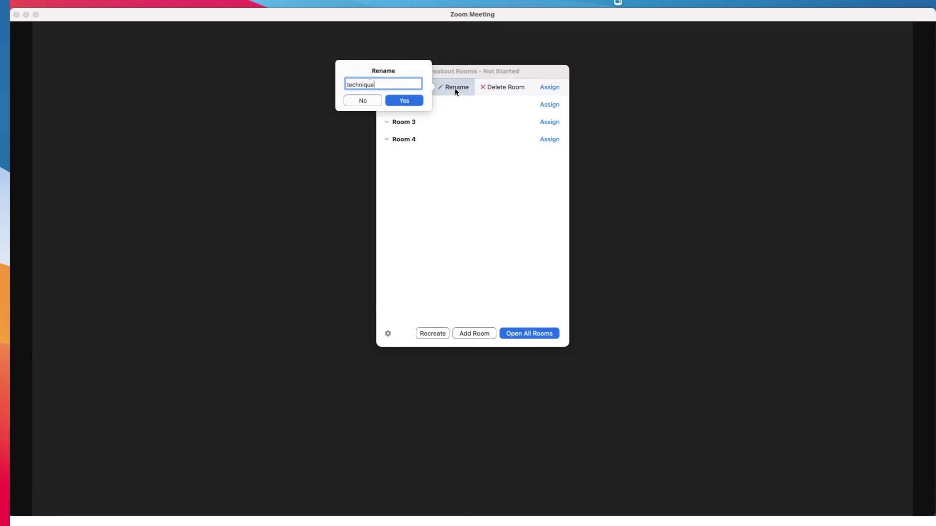
pyautogui.press('Return')
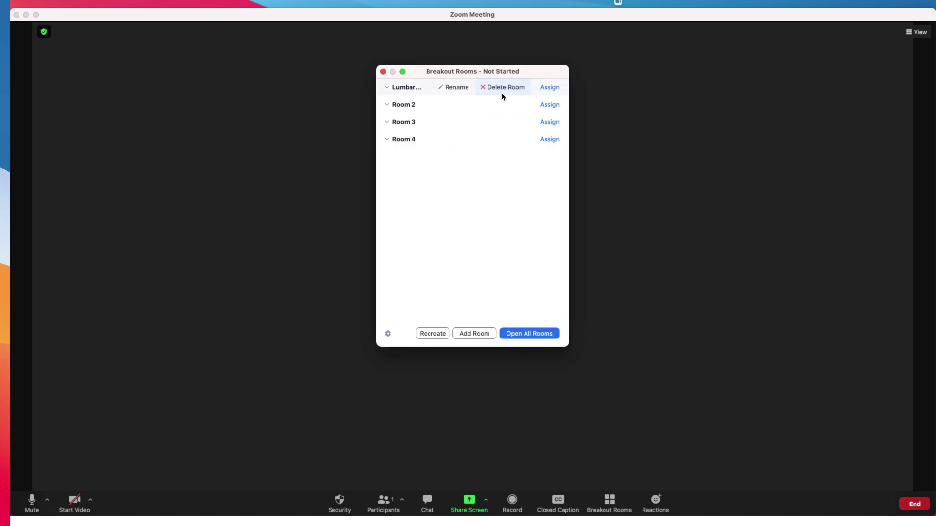
pyautogui.click(467, 334)
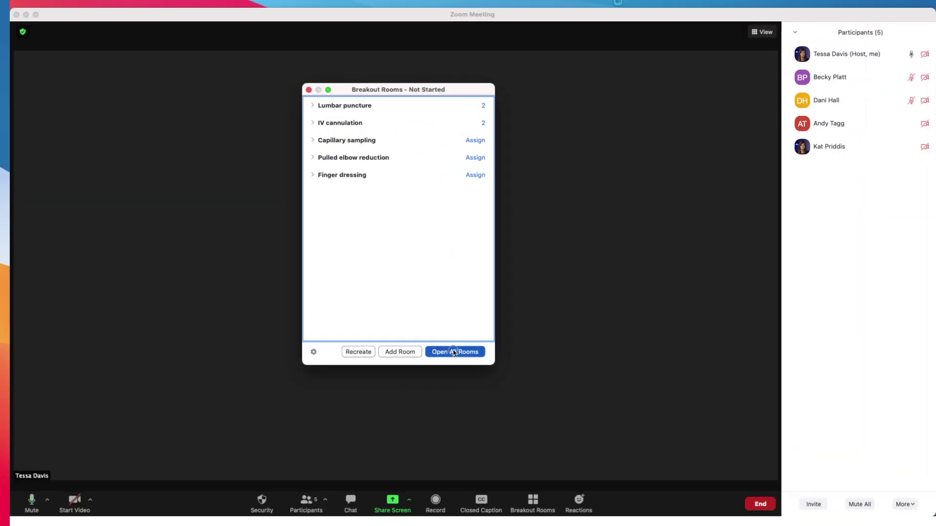
# Step: Open all rooms, move a Lumbar puncture participant to Capillary sampling, and join Lumbar puncture
pyautogui.click(453, 352)
pyautogui.click(344, 106)
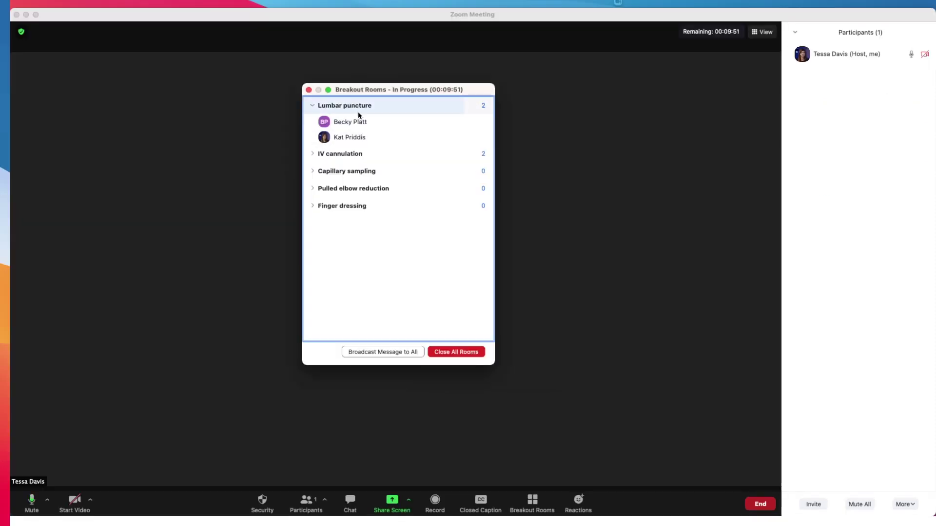
pyautogui.moveTo(536, 169)
pyautogui.click(459, 125)
pyautogui.click(393, 109)
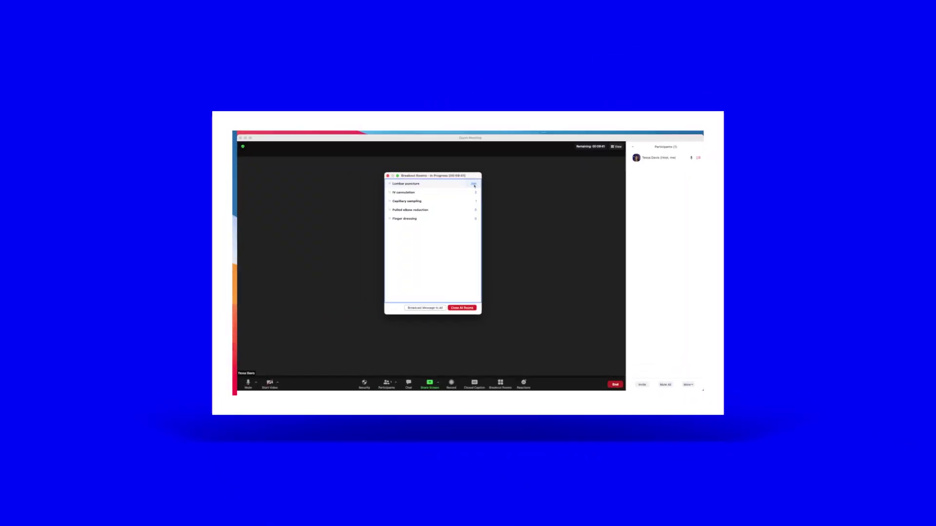
pyautogui.click(473, 185)
pyautogui.click(450, 188)
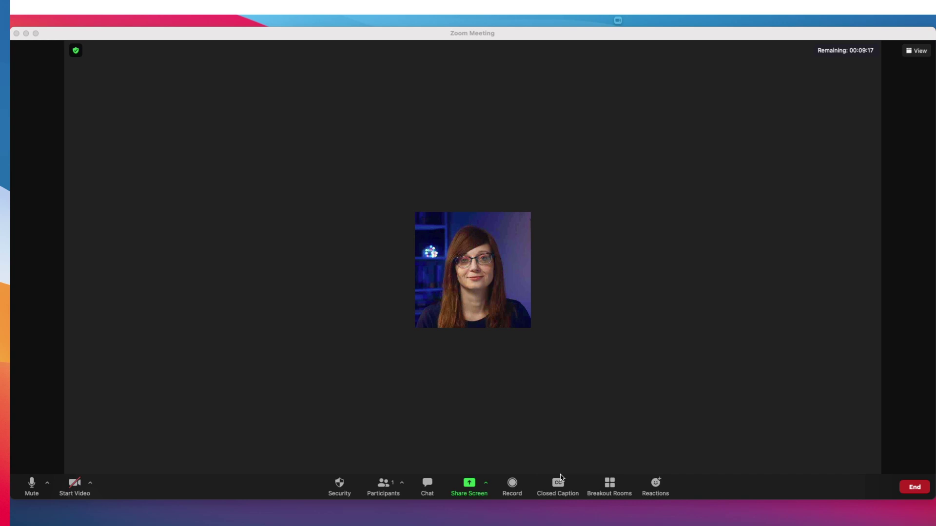
# Step: Close all breakout rooms from the Breakout Rooms overview
pyautogui.click(607, 484)
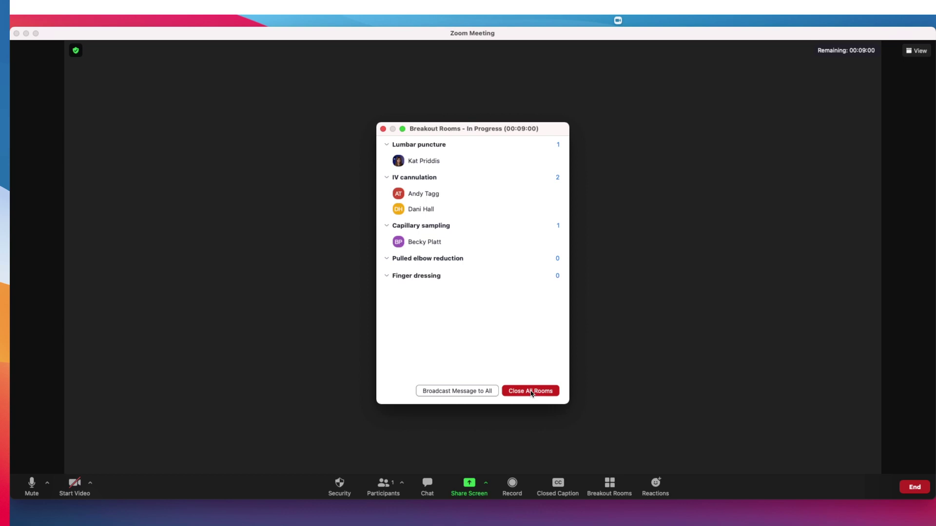
pyautogui.click(531, 392)
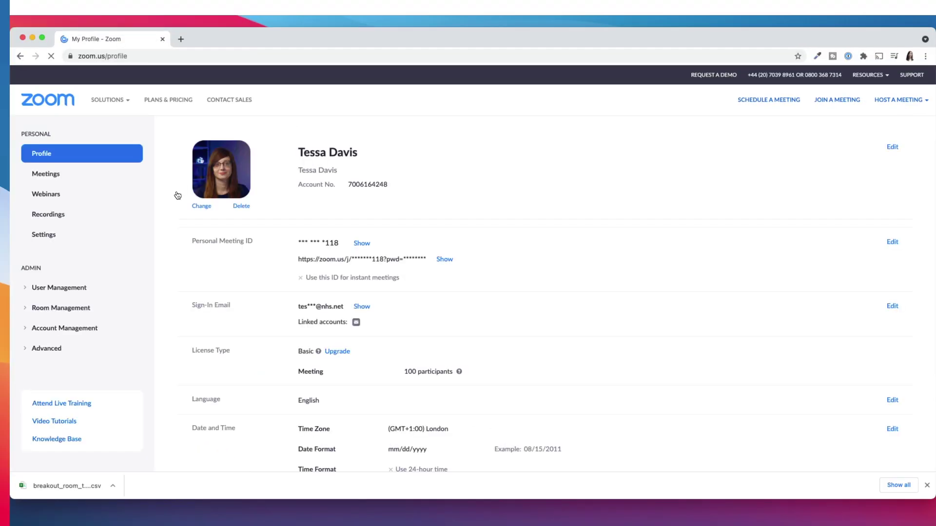
# Step: Edit My Meeting to enable Breakout Room pre-assign and import room assignments from CSV
pyautogui.click(55, 174)
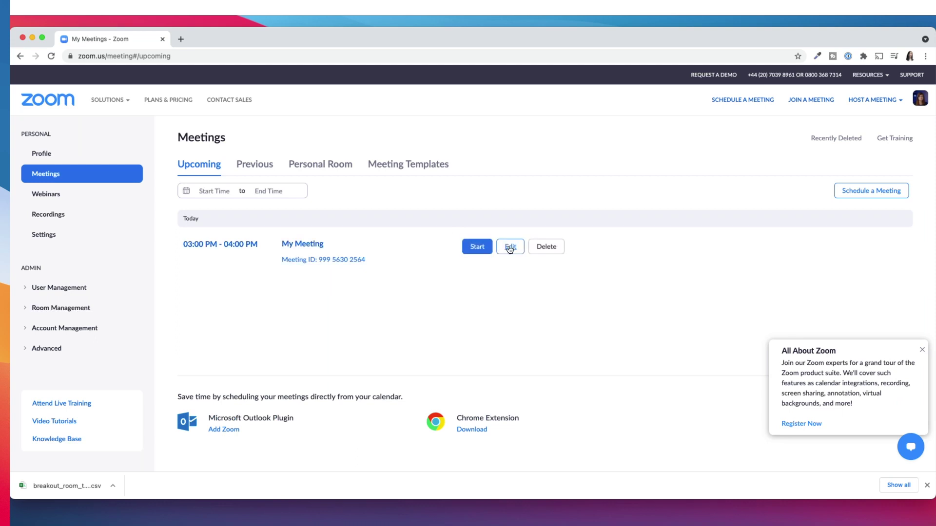
pyautogui.click(509, 246)
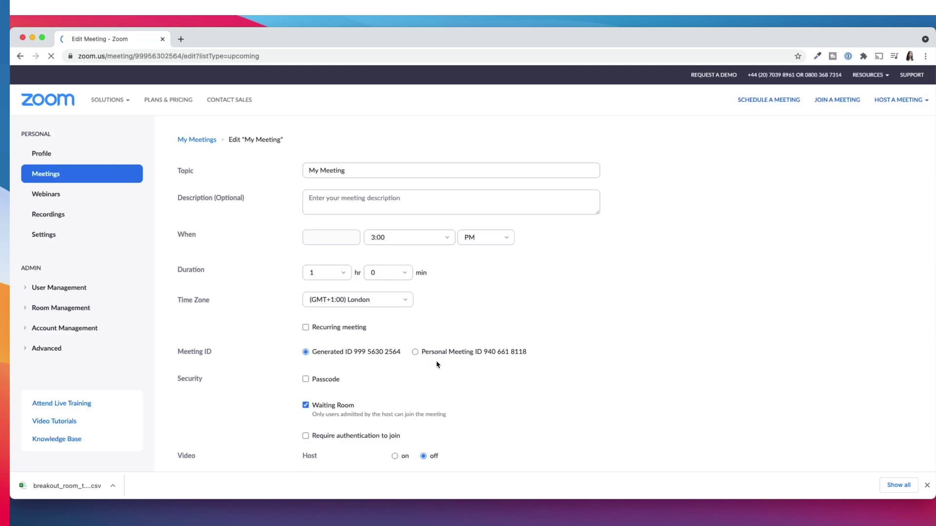
pyautogui.scroll(-15, 439, 342)
pyautogui.scroll(2, 337, 280)
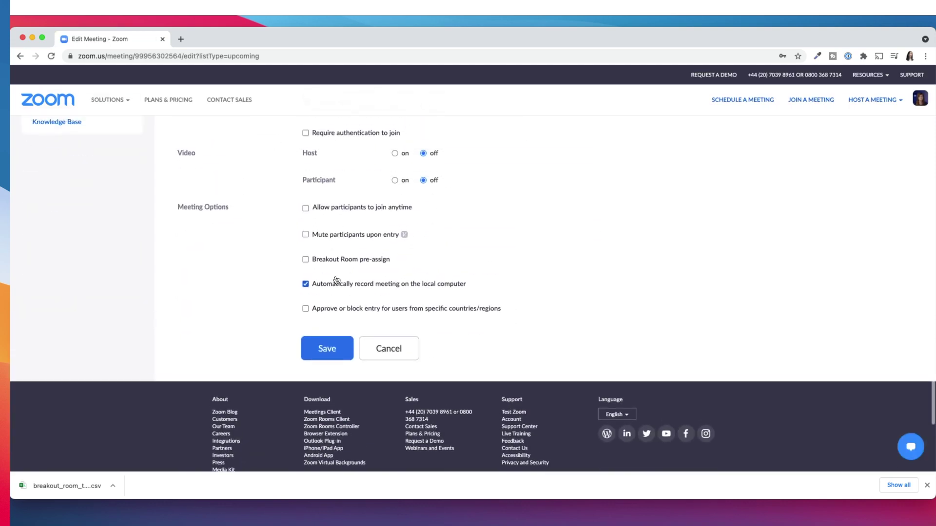
pyautogui.click(306, 260)
pyautogui.click(397, 276)
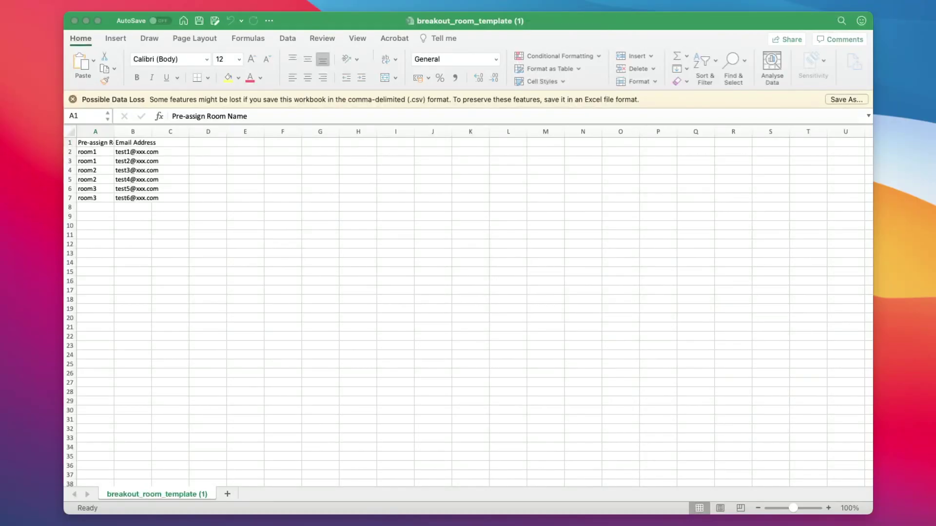
# Step: Replace the email address in cell B2 of the breakout room template with a participant's email
pyautogui.click(136, 151)
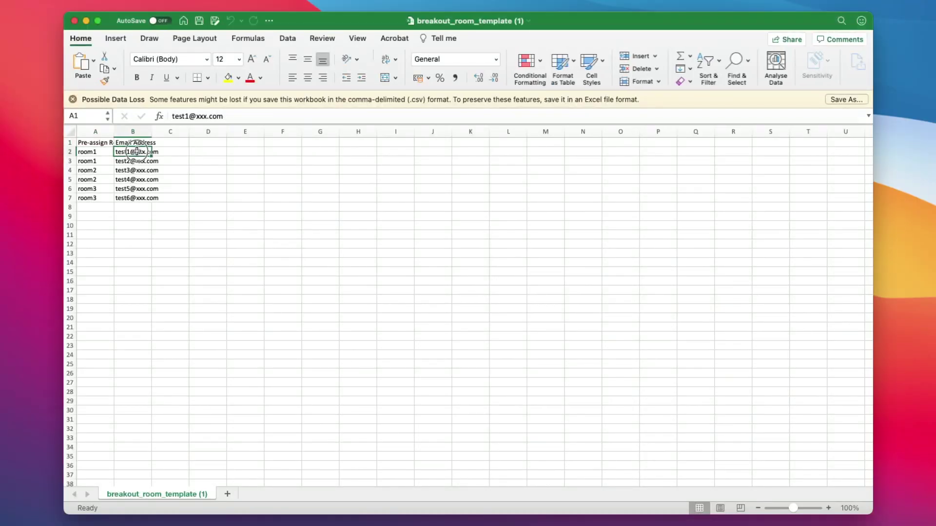
pyautogui.click(190, 117)
pyautogui.press('BackSpace')
pyautogui.press('BackSpace')
pyautogui.press('BackSpace')
pyautogui.press('BackSpace')
pyautogui.press('BackSpace')
pyautogui.click(203, 207)
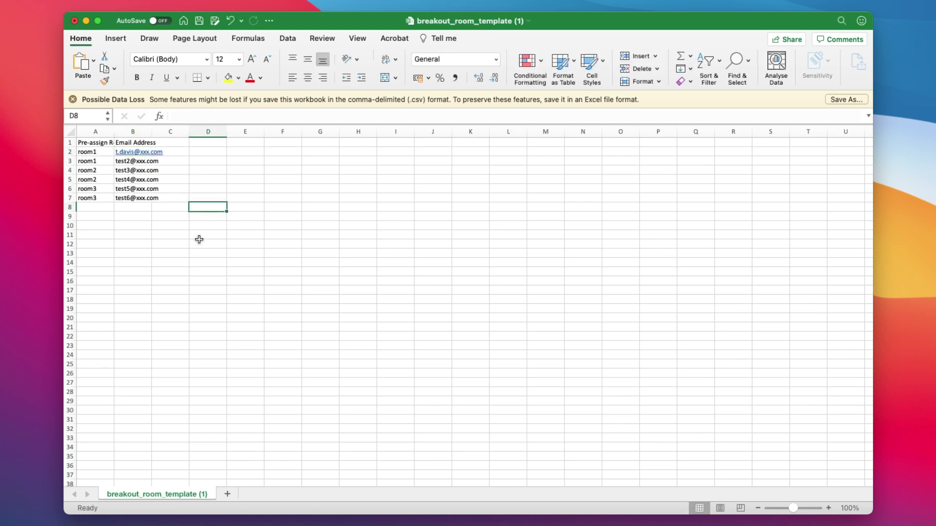
pyautogui.press('super+Tab')
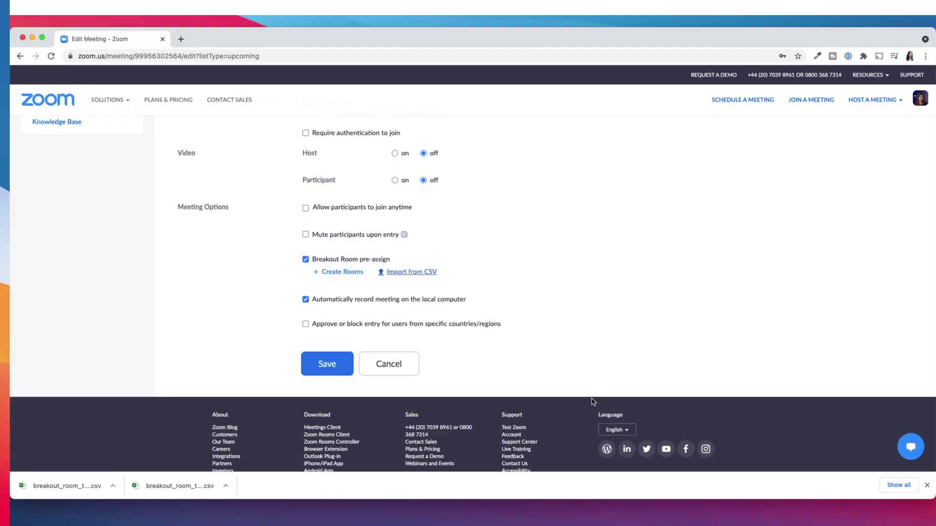
# Step: Add Breakout Room 1 in the meeting's room assignment and begin adding its participants
pyautogui.click(342, 272)
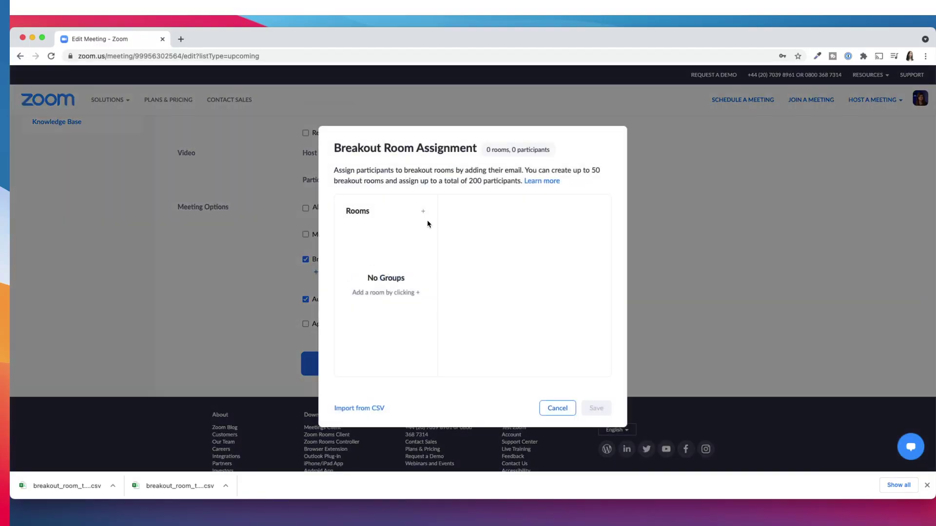
pyautogui.click(425, 214)
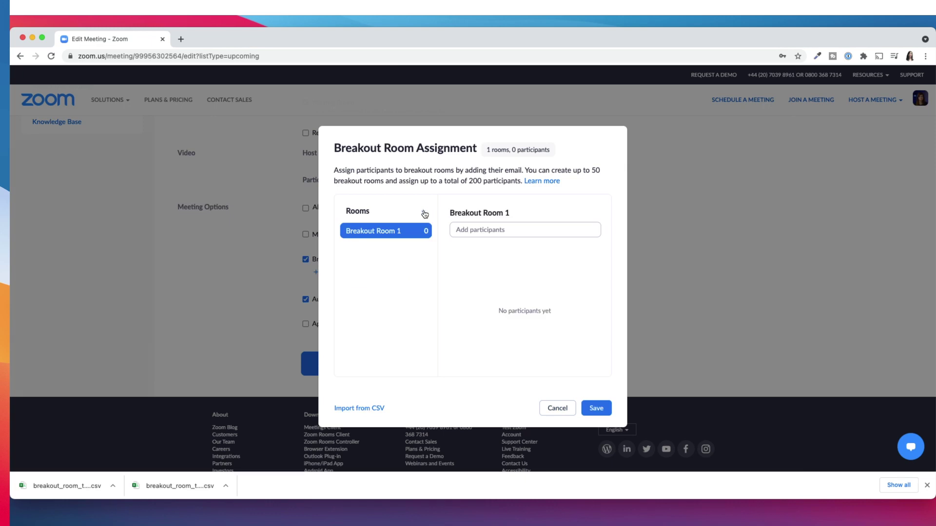
pyautogui.click(466, 233)
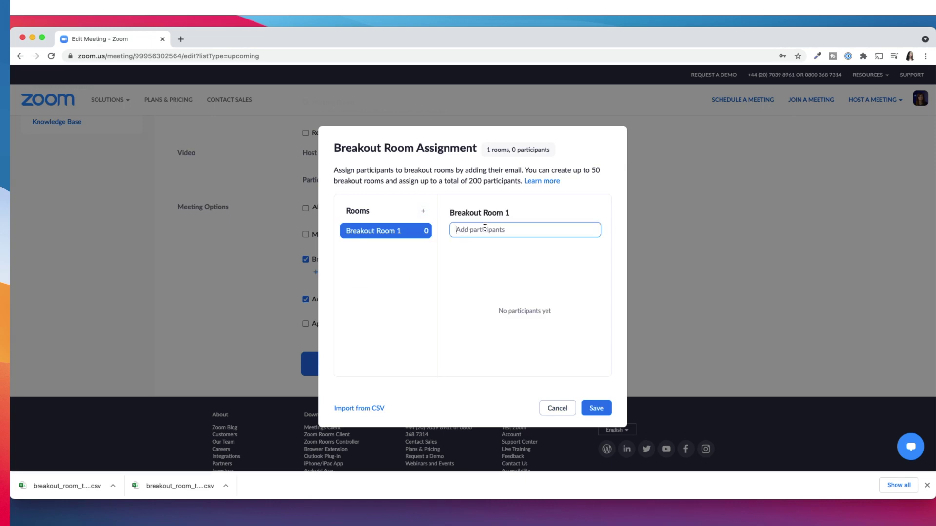